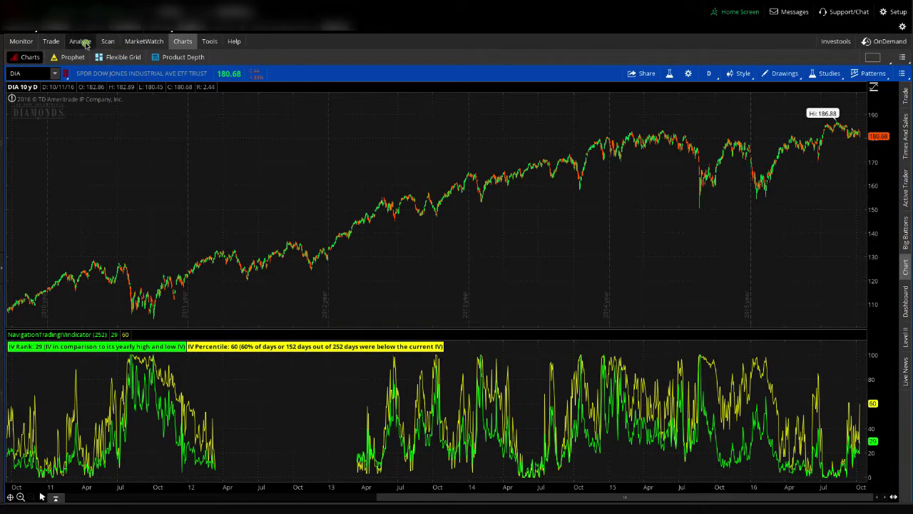
# Step: Expand the DIA 18 NOV 16 option chain and select the 185 call bid
pyautogui.click(51, 41)
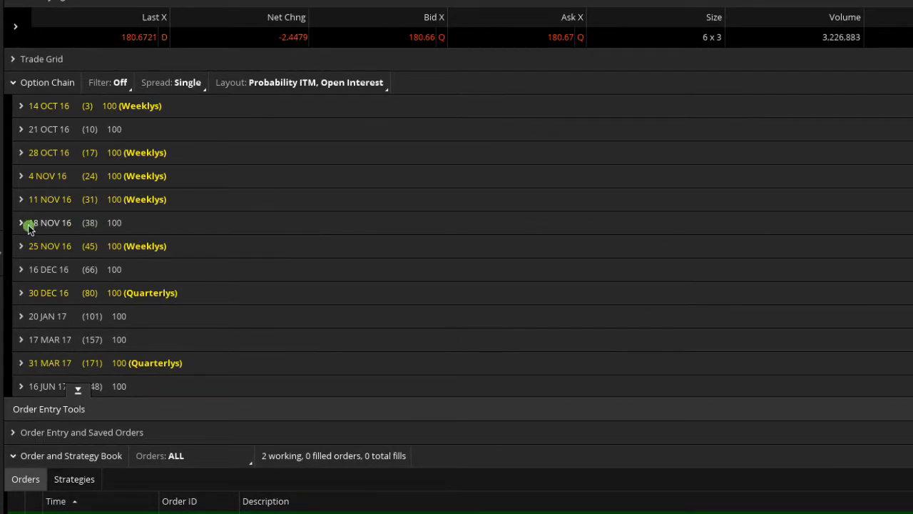
pyautogui.click(20, 222)
pyautogui.scroll(-2, 379, 309)
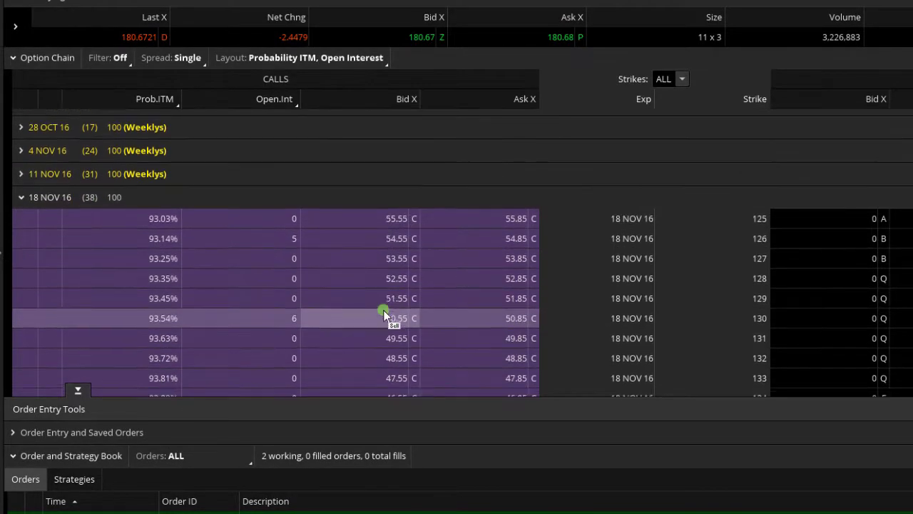
pyautogui.scroll(-2, 383, 314)
pyautogui.scroll(-2, 383, 313)
pyautogui.scroll(-1, 384, 314)
pyautogui.scroll(-1, 383, 314)
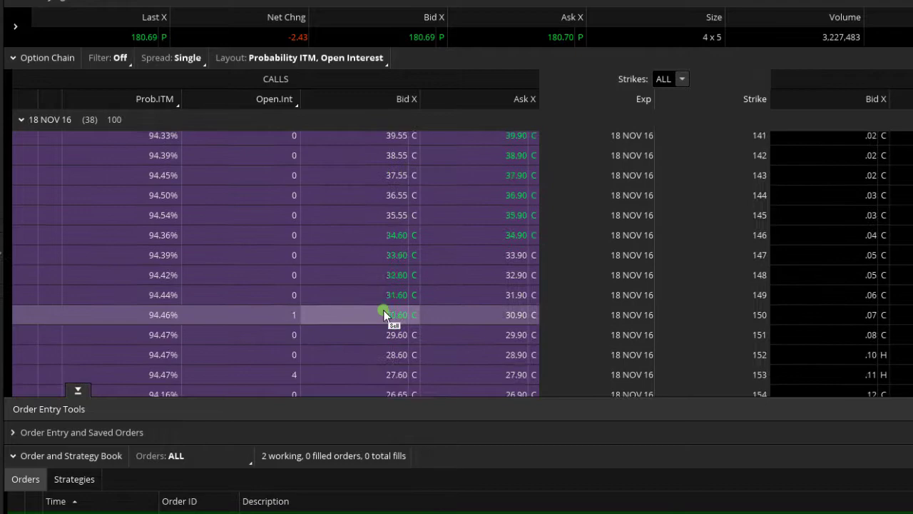
pyautogui.scroll(-3, 384, 314)
pyautogui.scroll(-4, 383, 314)
pyautogui.scroll(-4, 384, 314)
pyautogui.scroll(-3, 383, 314)
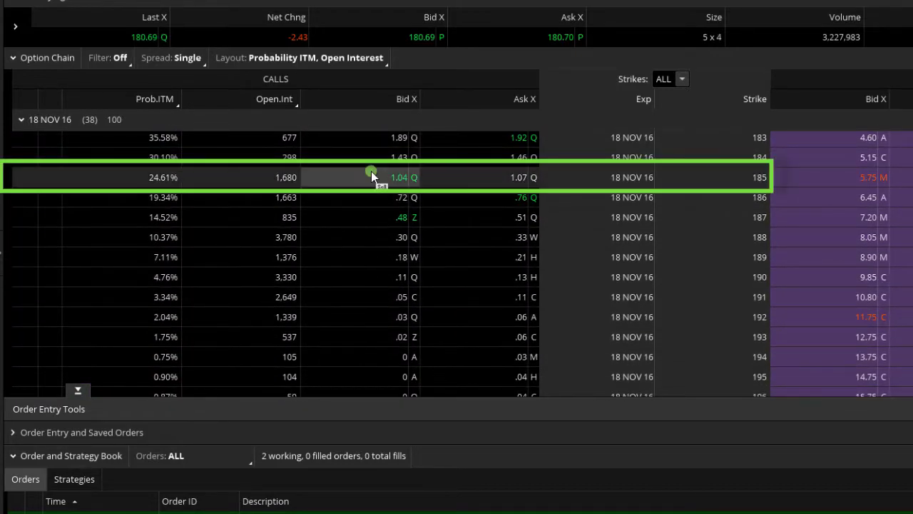
pyautogui.click(371, 173)
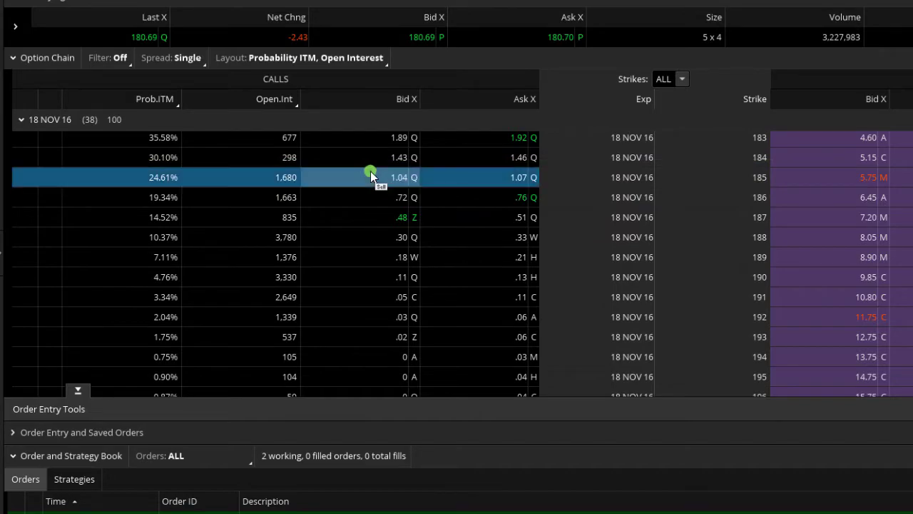
# Step: Create a sell iron condor from the 185 call, with the long call at 188
pyautogui.rightClick(370, 172)
pyautogui.moveTo(485, 208)
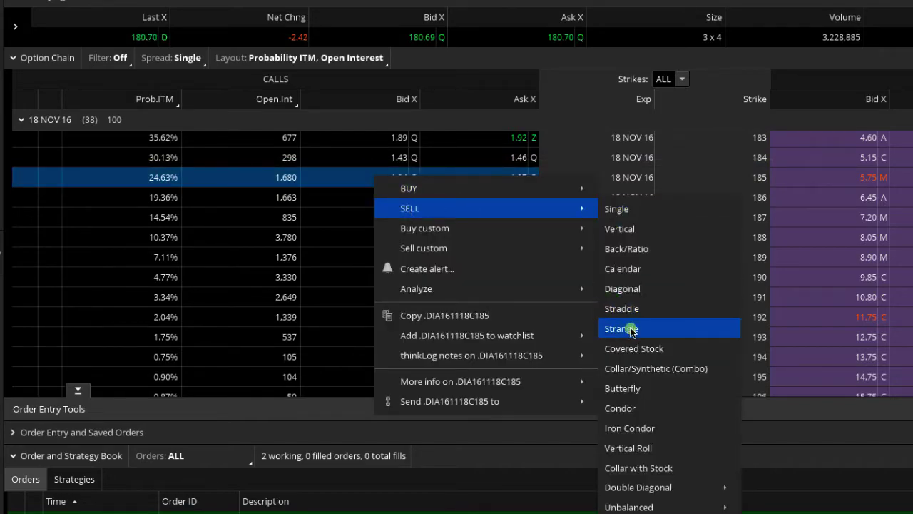
pyautogui.click(635, 428)
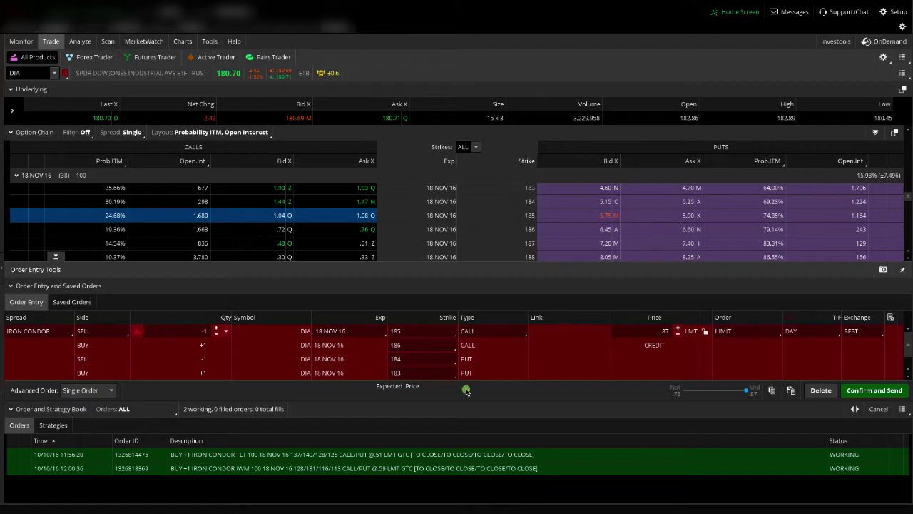
pyautogui.click(449, 346)
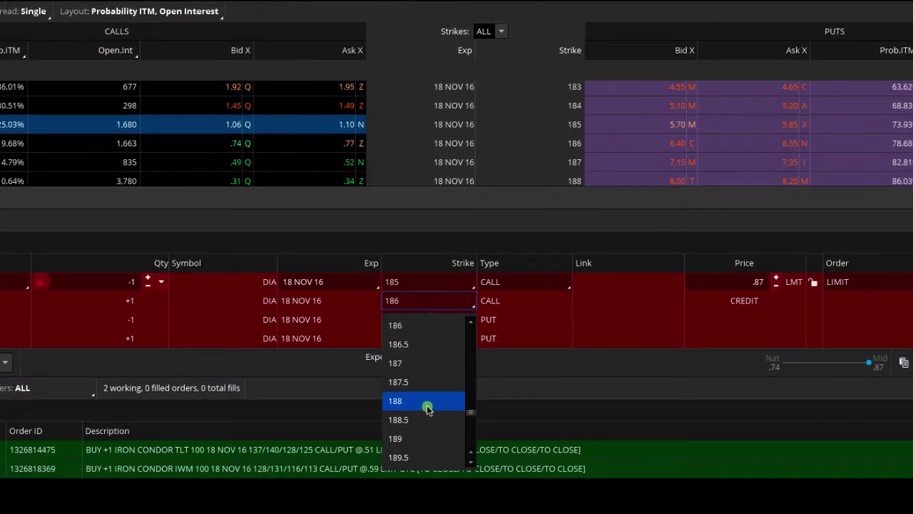
pyautogui.click(424, 401)
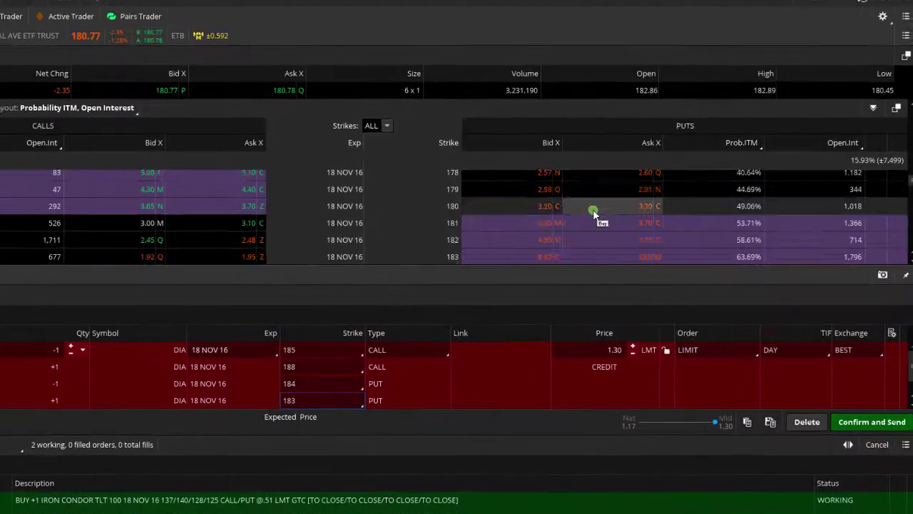
# Step: Set the put legs to sell 172 and buy 169, giving a 1.14 credit
pyautogui.scroll(5, 588, 217)
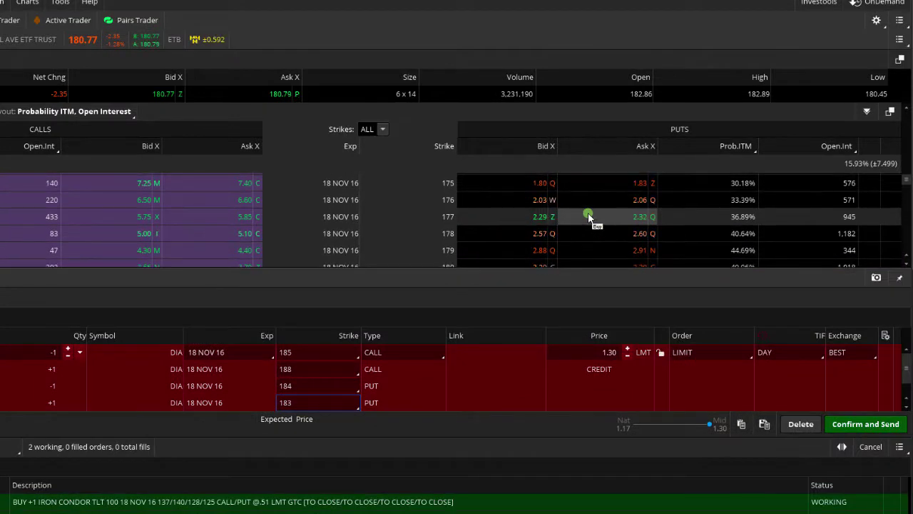
pyautogui.scroll(1, 588, 216)
pyautogui.scroll(1, 588, 217)
pyautogui.scroll(1, 588, 216)
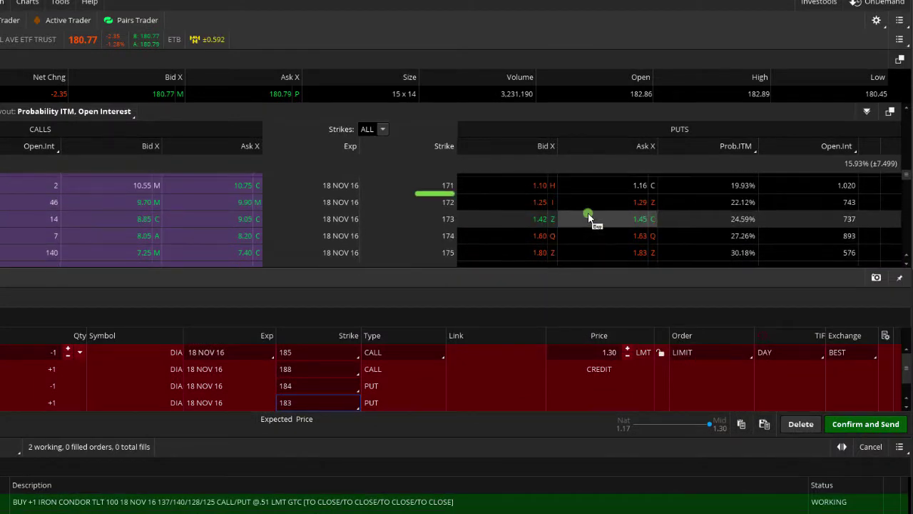
pyautogui.scroll(1, 588, 216)
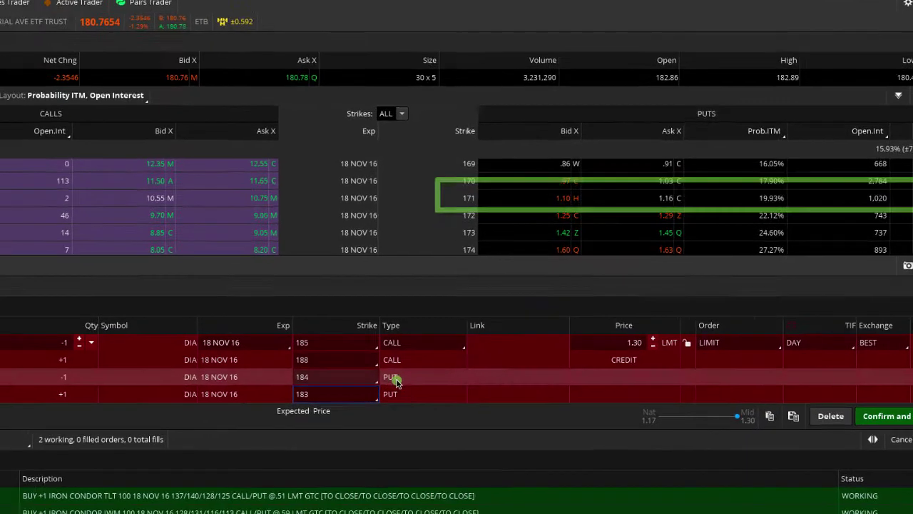
pyautogui.click(358, 389)
pyautogui.scroll(4, 323, 427)
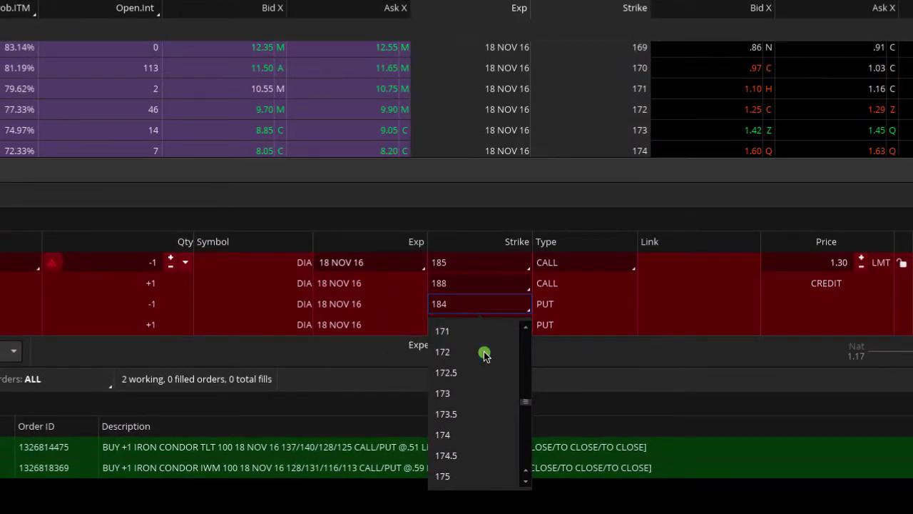
pyautogui.click(484, 353)
pyautogui.click(495, 324)
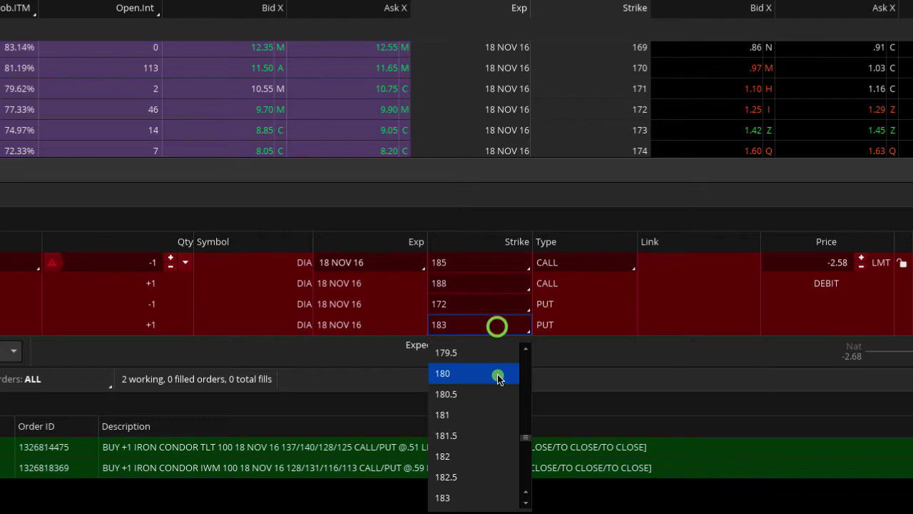
pyautogui.scroll(3, 495, 376)
pyautogui.scroll(2, 498, 378)
pyautogui.scroll(4, 498, 378)
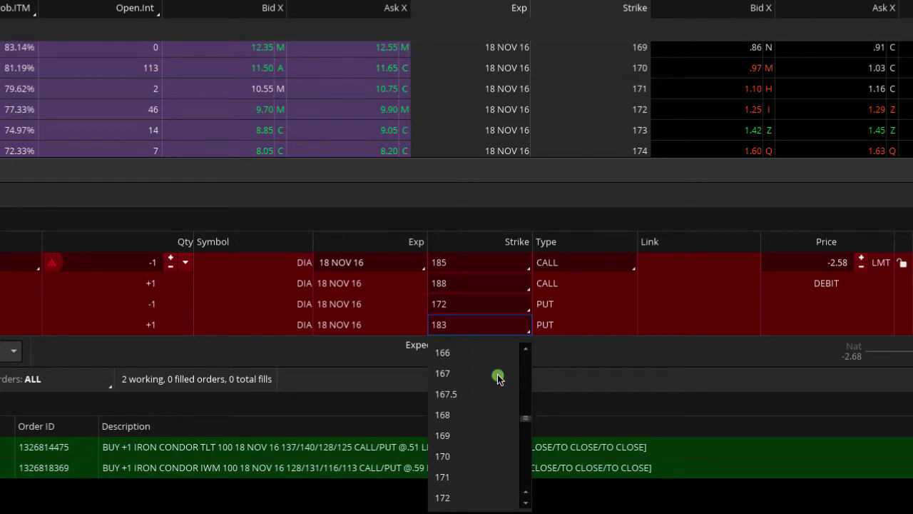
pyautogui.click(468, 436)
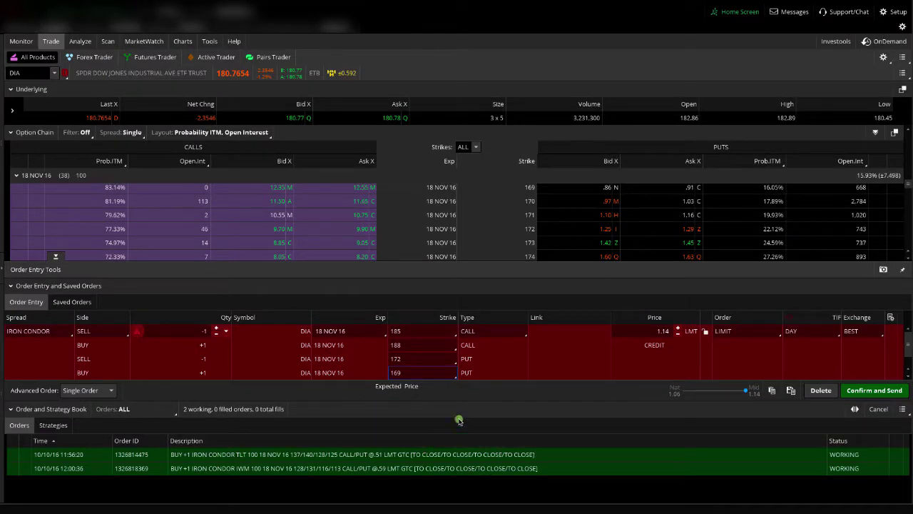
# Step: Analyze the iron condor's risk profile and mark break-evens near 170.84 and 186.12
pyautogui.rightClick(573, 346)
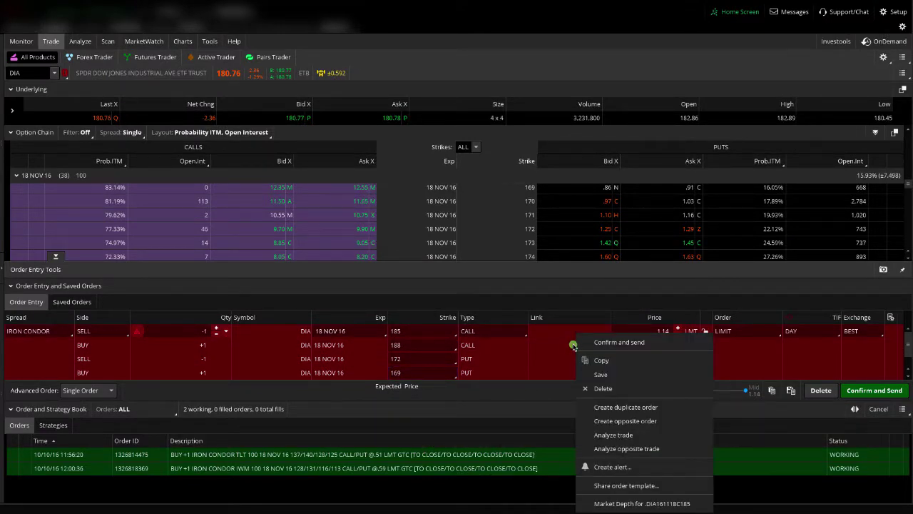
pyautogui.click(613, 434)
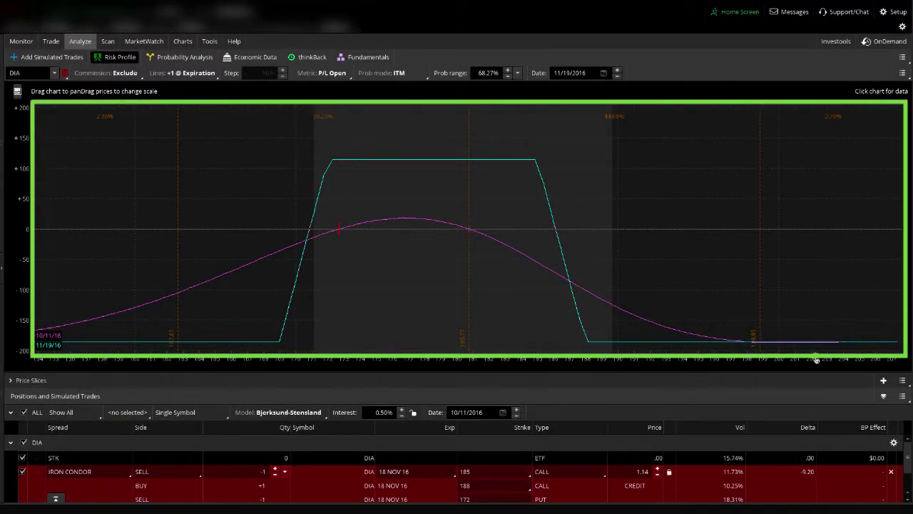
pyautogui.click(902, 380)
pyautogui.moveTo(822, 389)
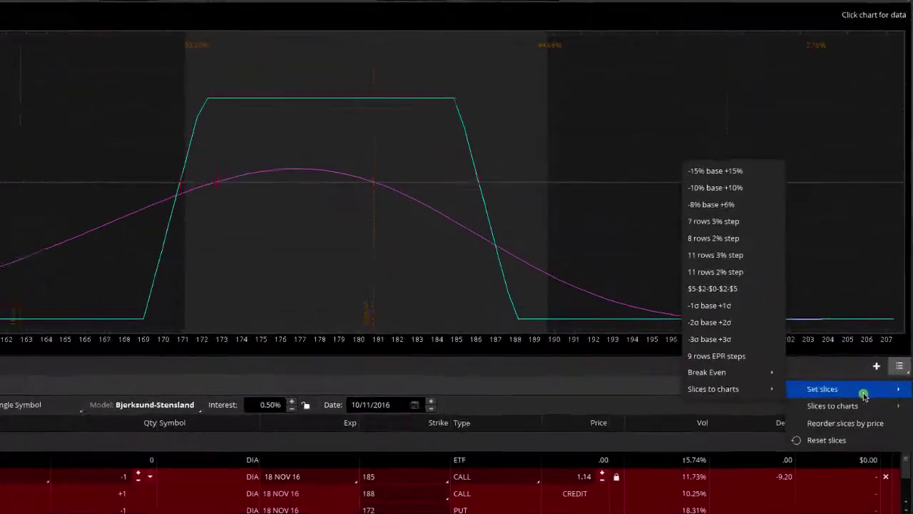
pyautogui.moveTo(707, 372)
pyautogui.click(795, 377)
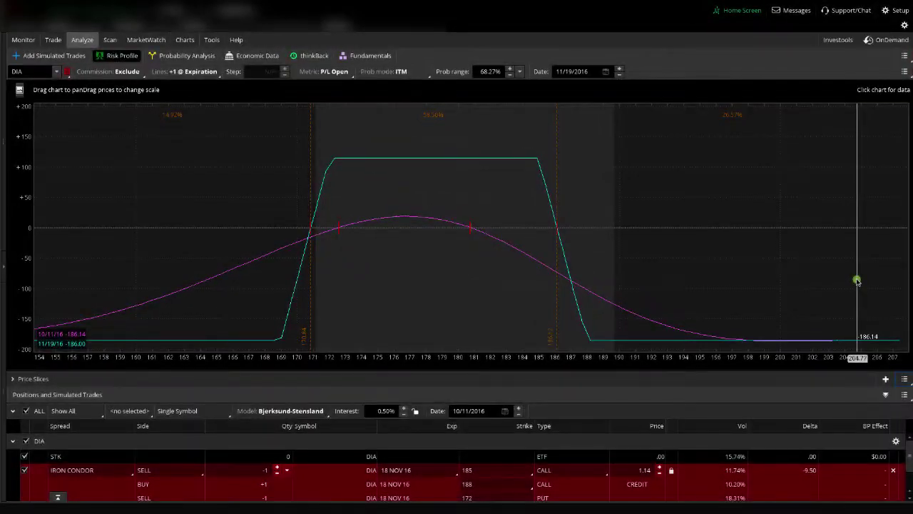
# Step: Send the DIA iron condor order at a 1.14 credit from the Trade tab
pyautogui.click(55, 41)
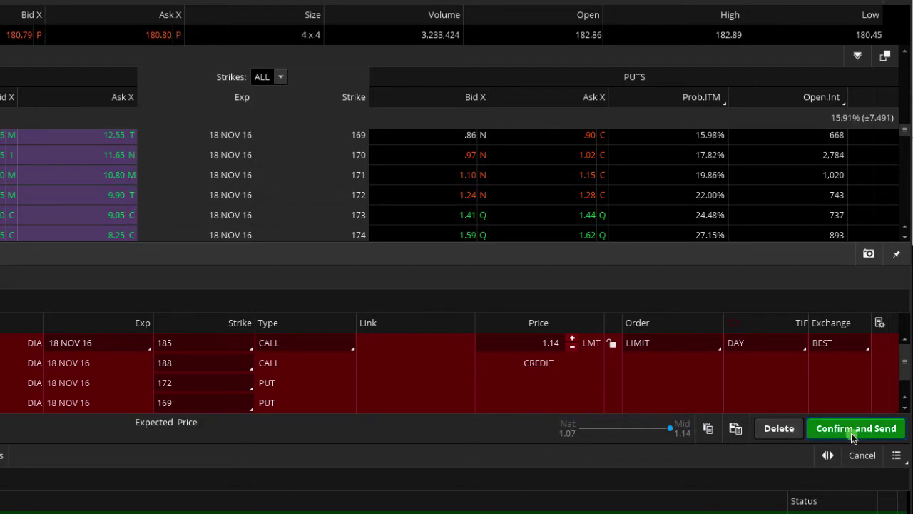
pyautogui.click(851, 433)
pyautogui.click(851, 433)
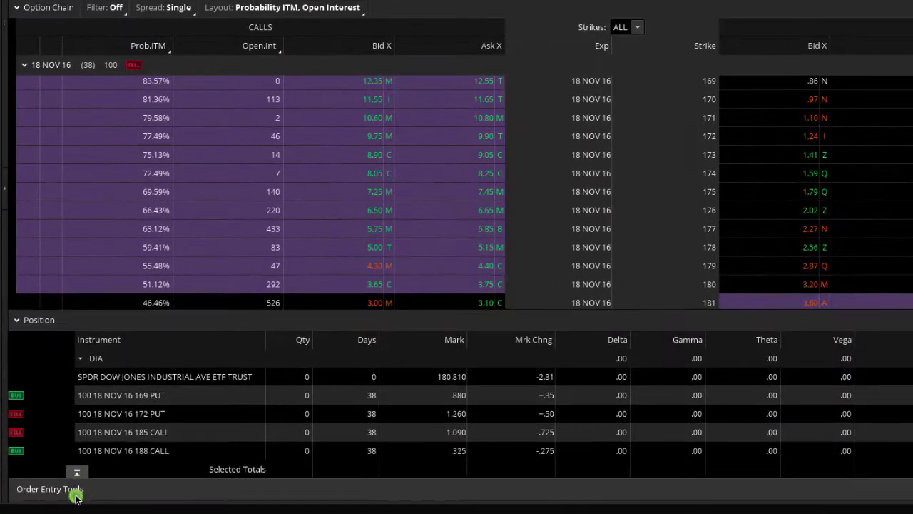
# Step: Filter the order book to show only working orders
pyautogui.click(76, 498)
pyautogui.click(206, 377)
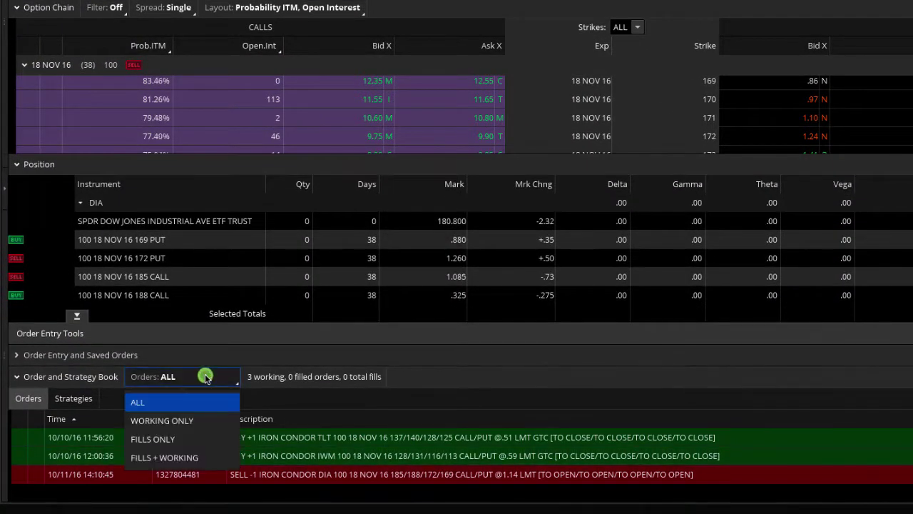
pyautogui.click(170, 420)
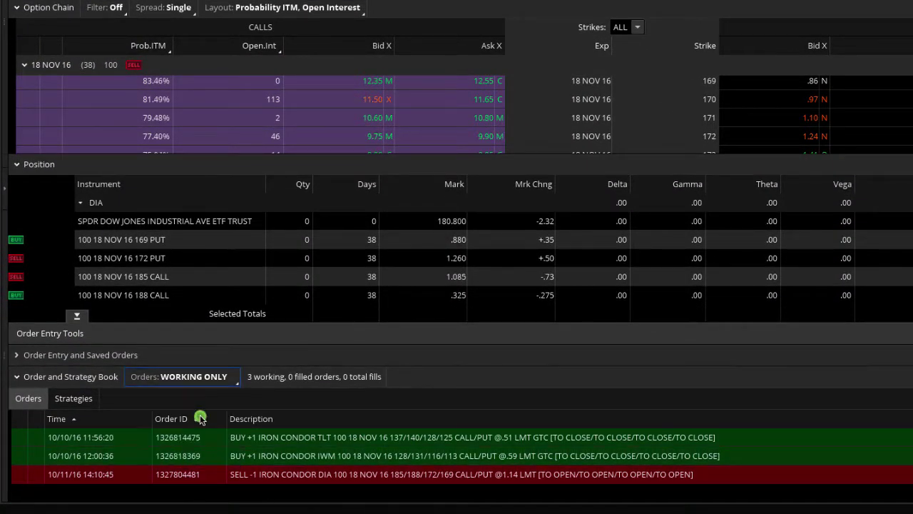
# Step: Replace the working DIA iron condor order at a 1.13 credit
pyautogui.rightClick(422, 476)
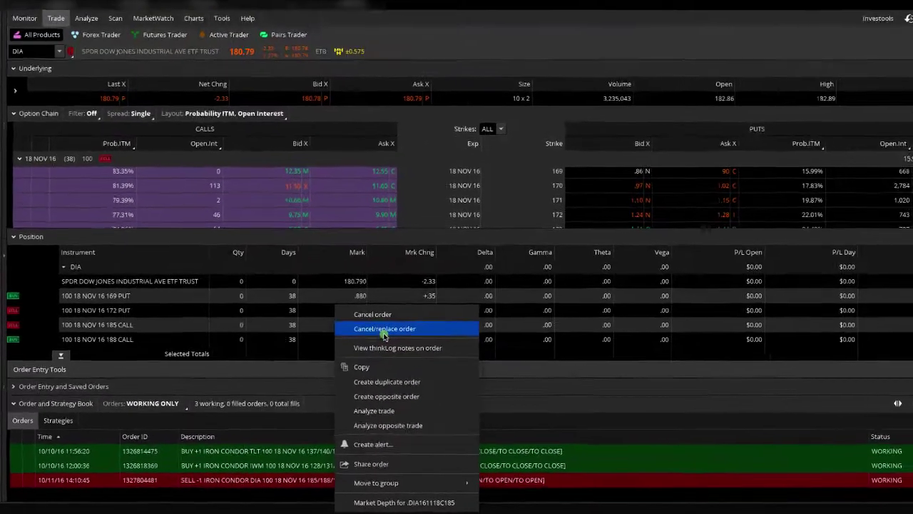
pyautogui.click(489, 281)
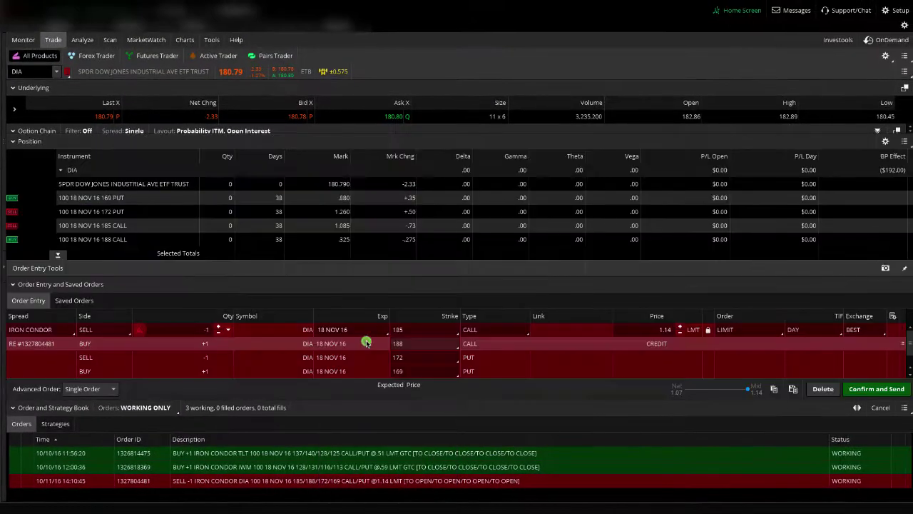
pyautogui.click(680, 333)
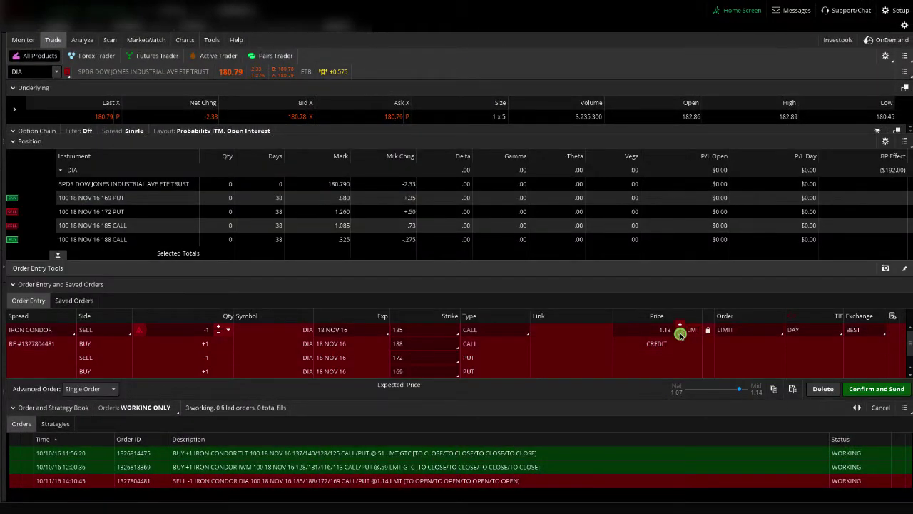
pyautogui.click(876, 388)
pyautogui.click(876, 387)
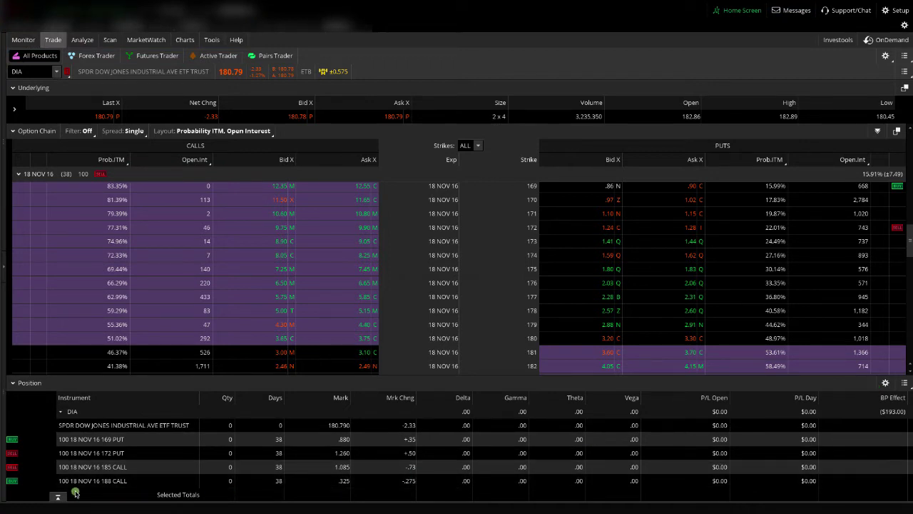
# Step: Replace the DIA iron condor order again at a 1.12 credit
pyautogui.click(57, 498)
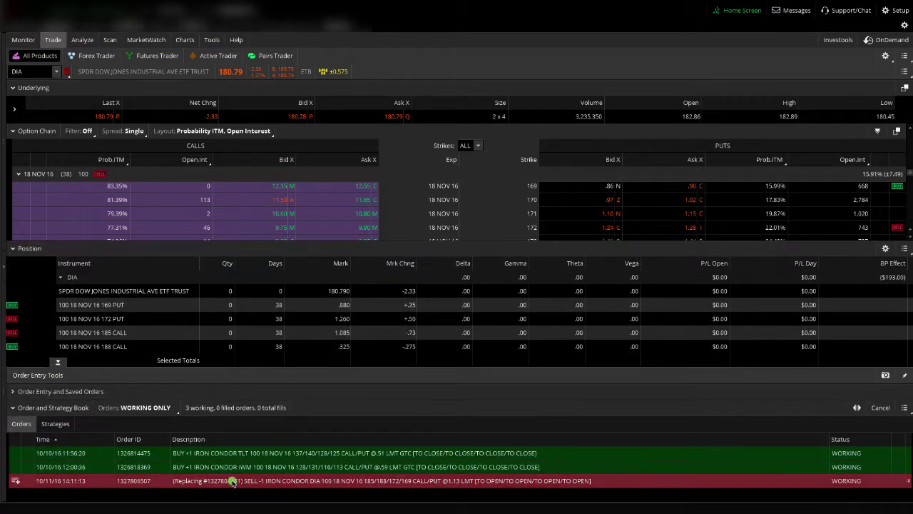
pyautogui.rightClick(233, 482)
pyautogui.click(305, 355)
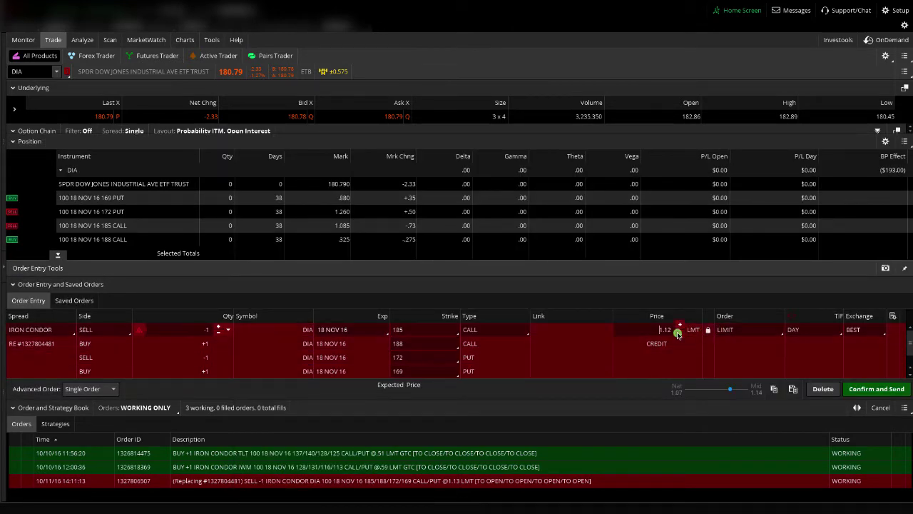
pyautogui.click(883, 389)
pyautogui.click(882, 385)
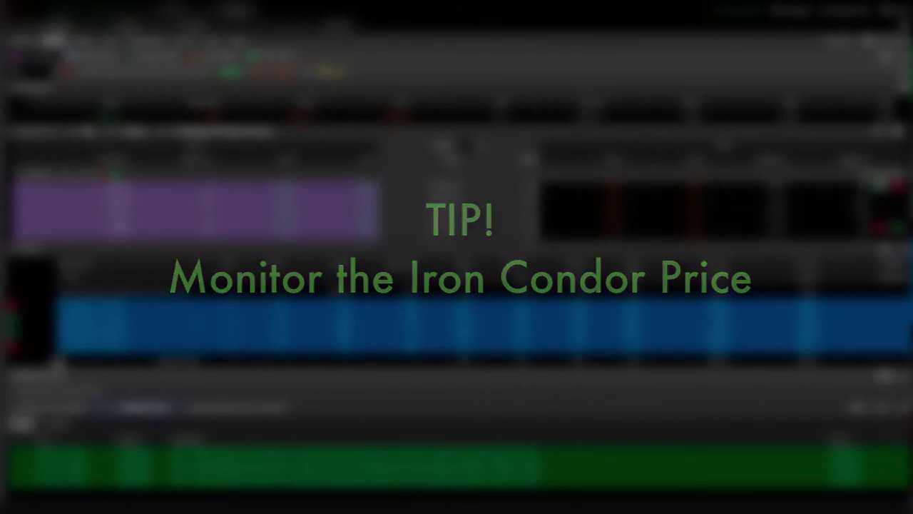
pyautogui.rightClick(307, 316)
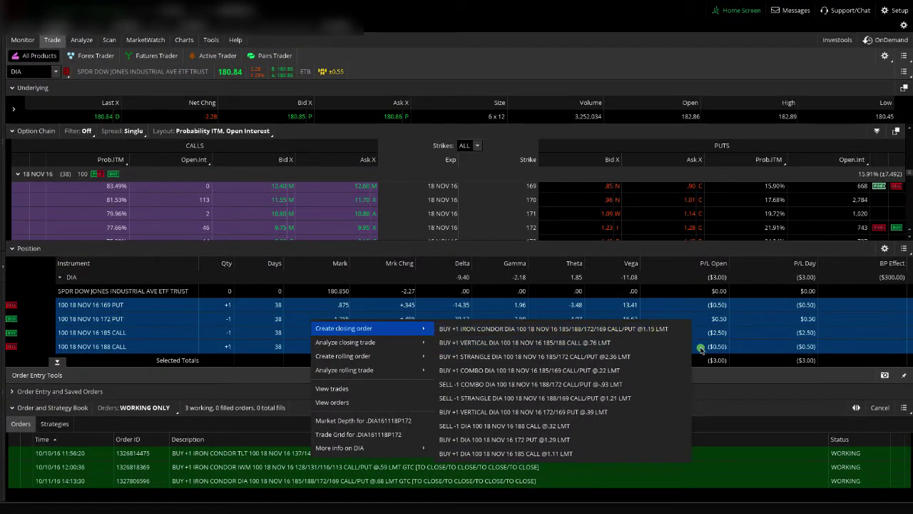
pyautogui.click(737, 375)
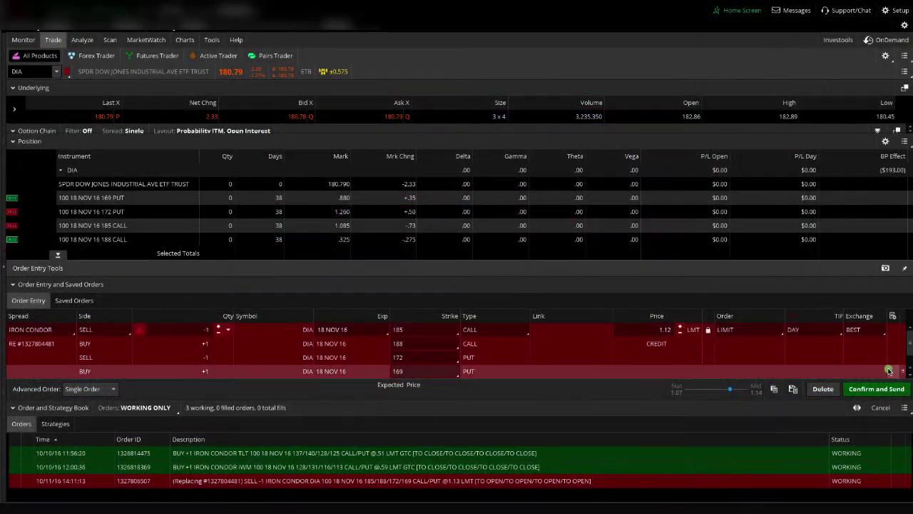
# Step: Submit the 1.12 credit replacement and confirm the iron condor is FILLED
pyautogui.click(877, 389)
pyautogui.click(882, 385)
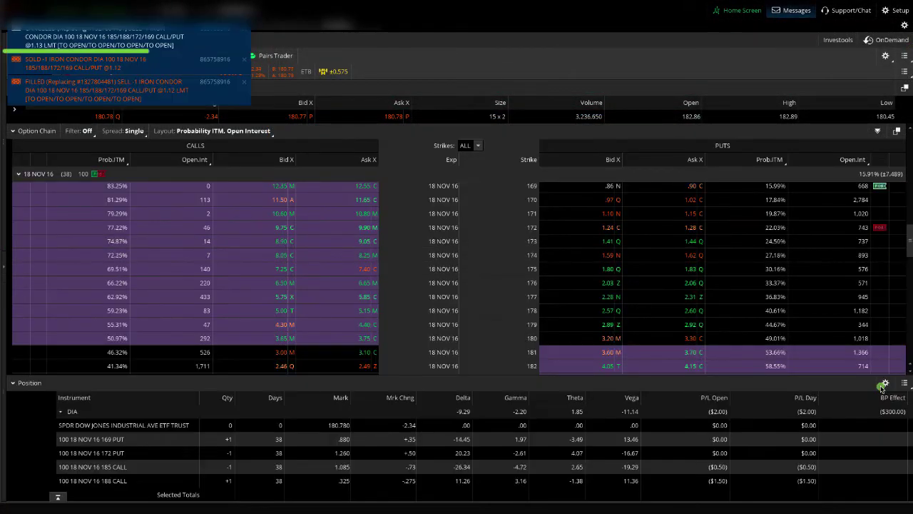